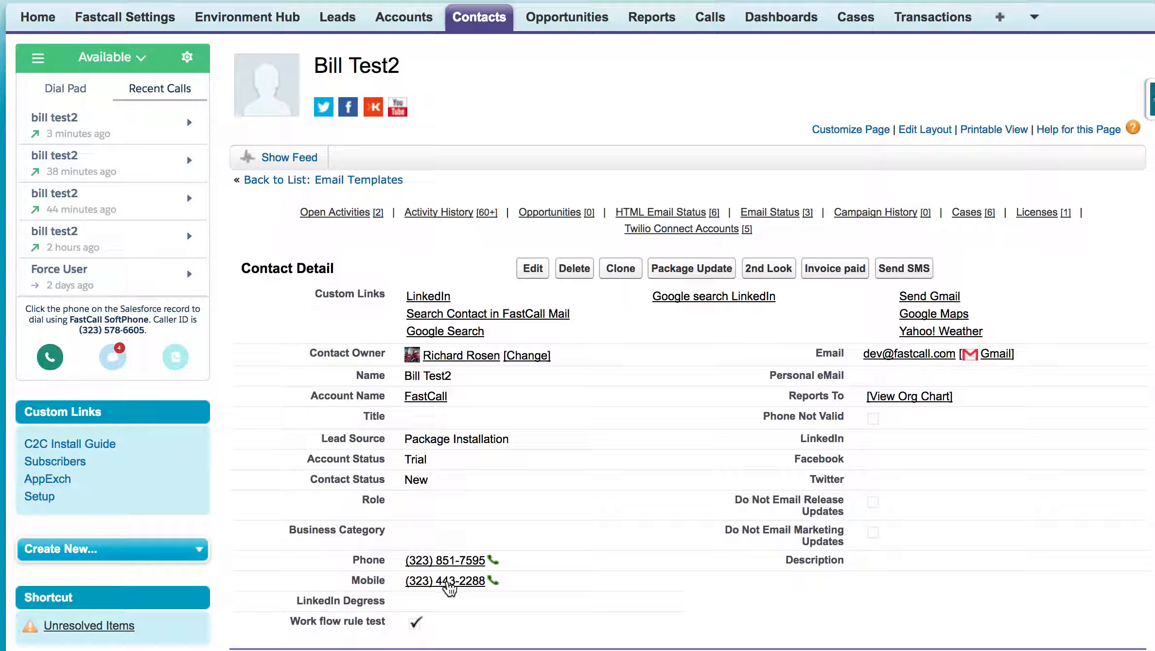
# Call the contact's mobile number and enter "Take notes." in the call notes
pyautogui.click(449, 582)
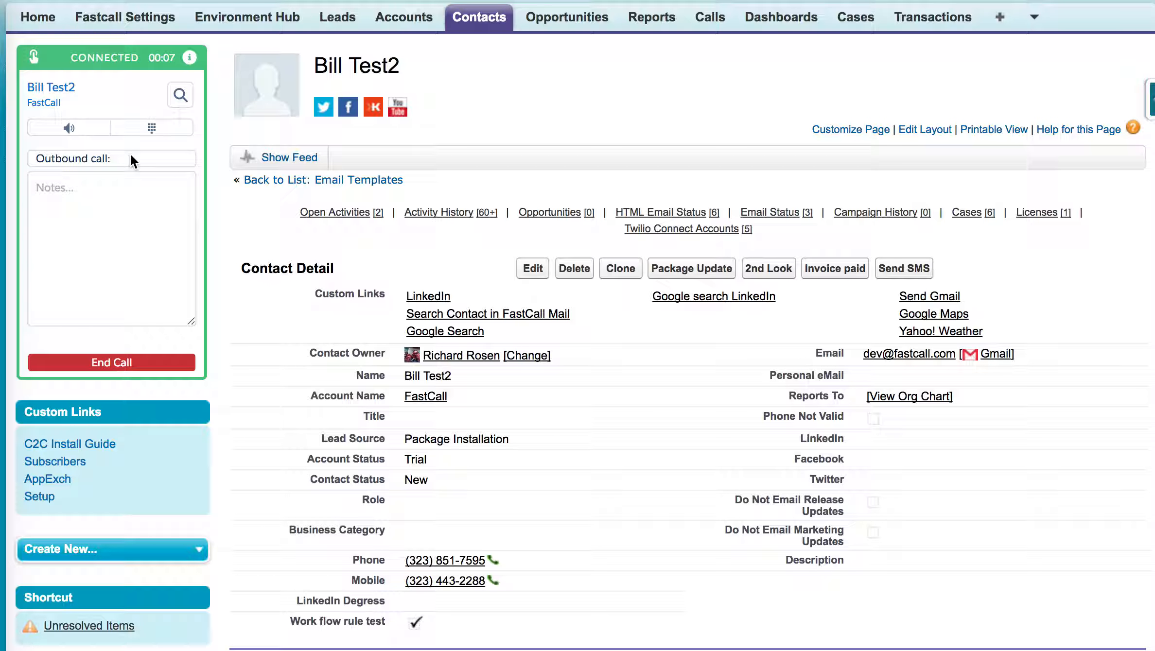
pyautogui.click(72, 189)
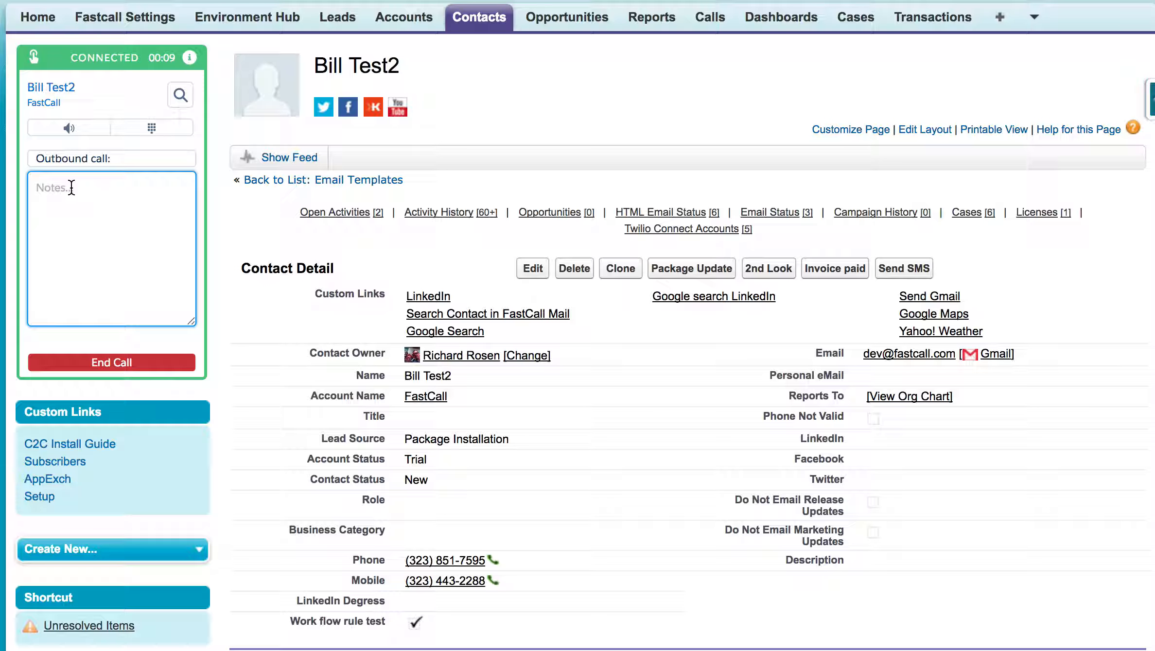
pyautogui.write('Takes')
pyautogui.press('BackSpace')
pyautogui.press('BackSpace')
pyautogui.write('notes.')
# Schedule a follow-up call in 2 days from the active call
pyautogui.click(41, 57)
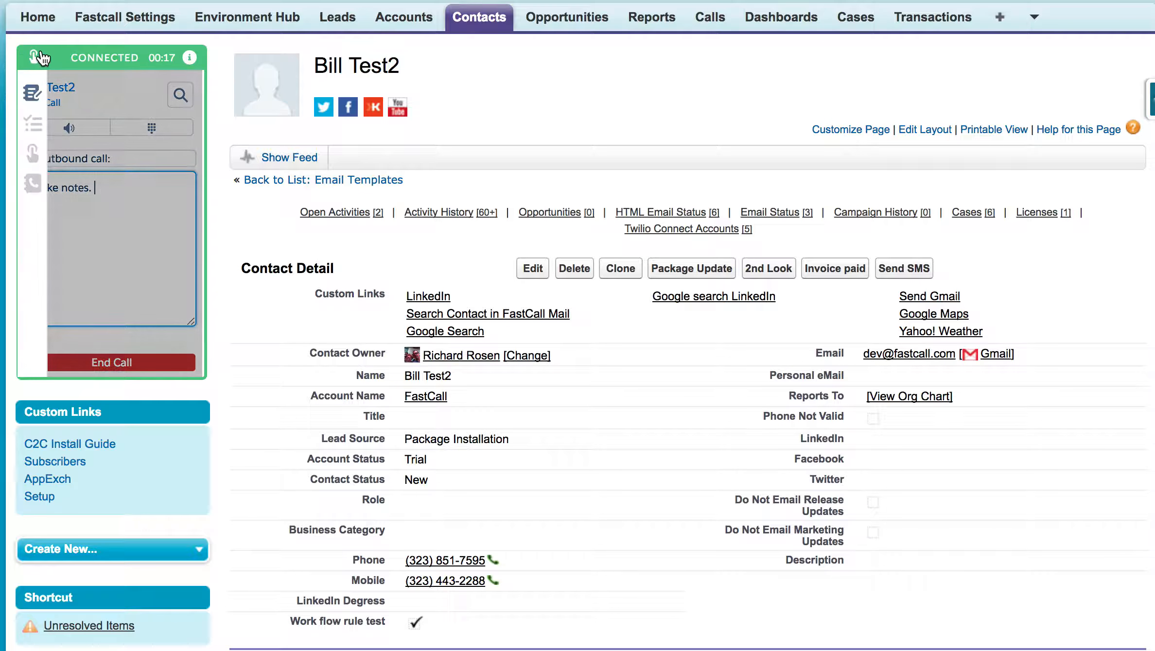
pyautogui.click(35, 124)
pyautogui.click(79, 108)
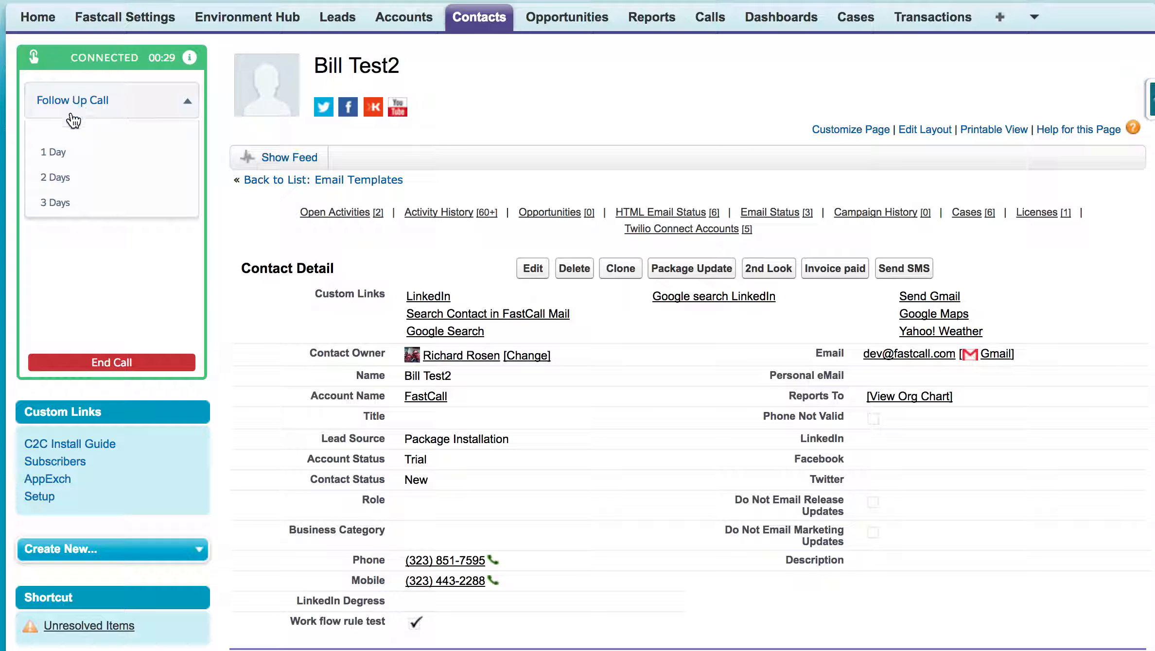
pyautogui.click(56, 176)
# Check the quick actions available during the call and set the call result to Left message
pyautogui.click(34, 59)
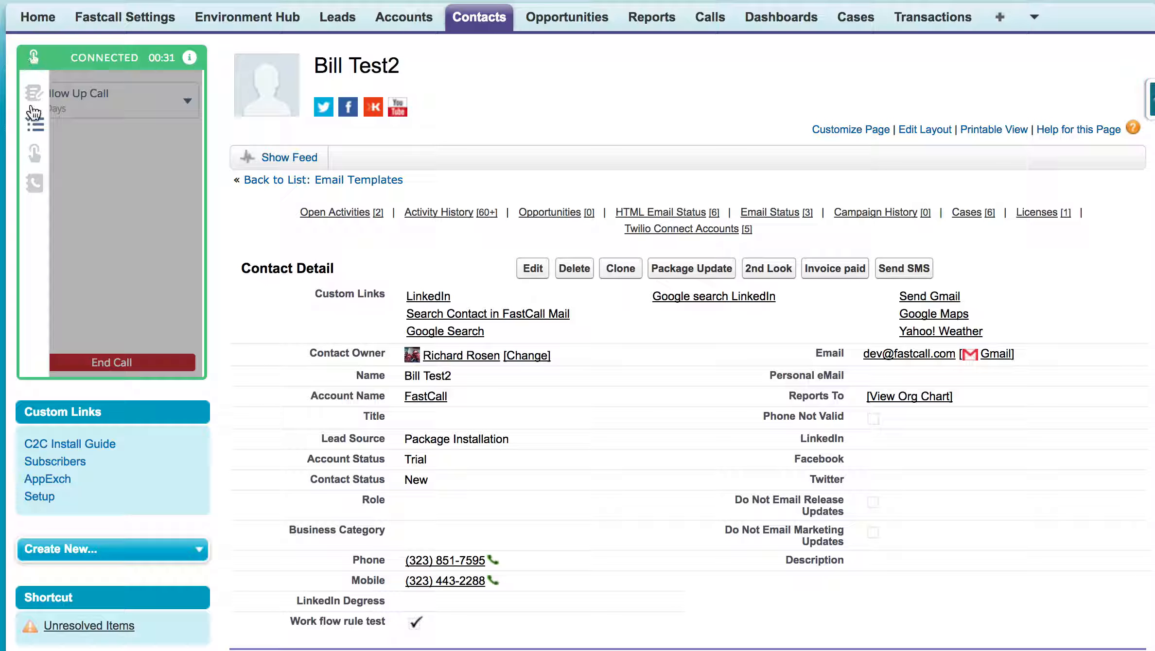
pyautogui.click(33, 152)
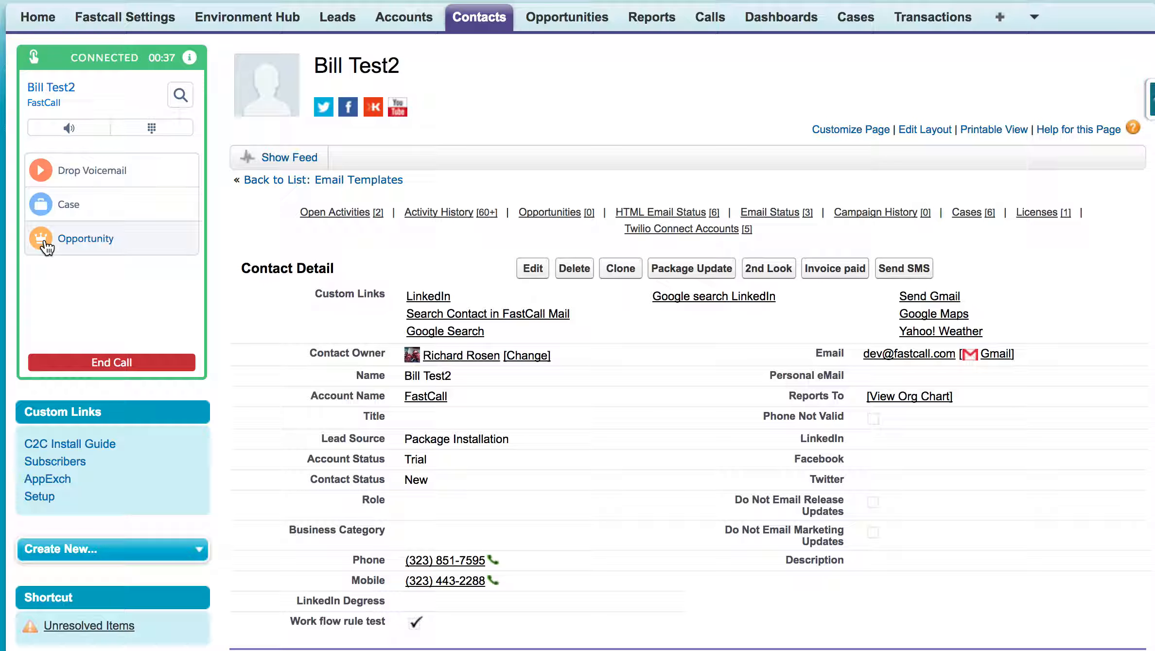
pyautogui.click(33, 90)
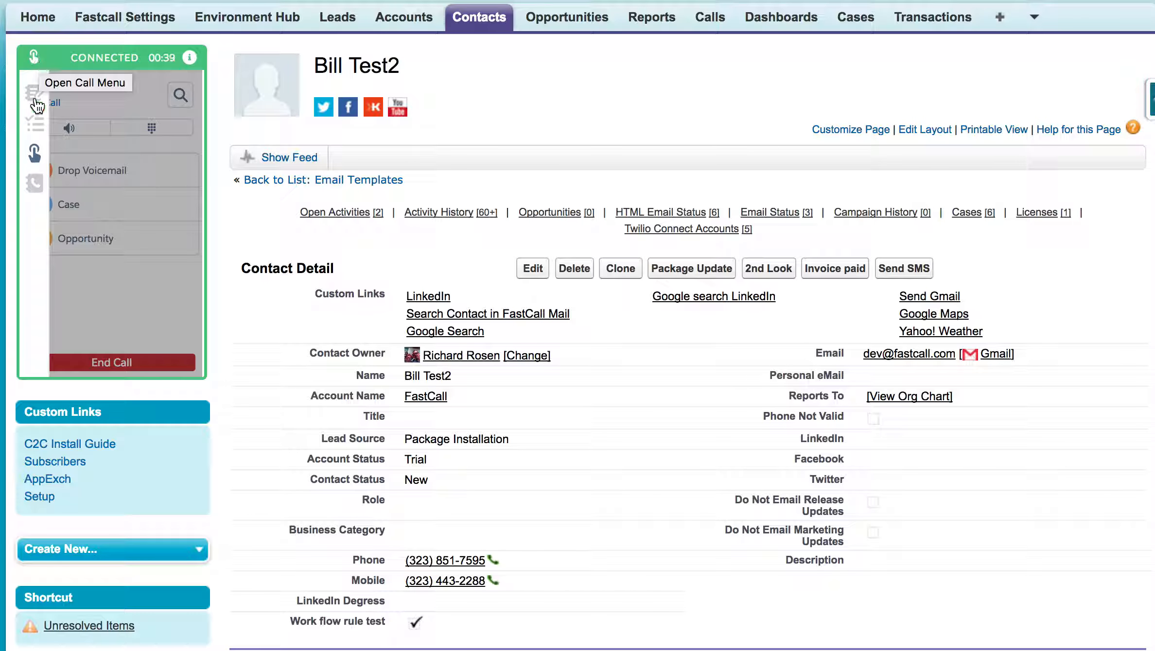
pyautogui.click(34, 187)
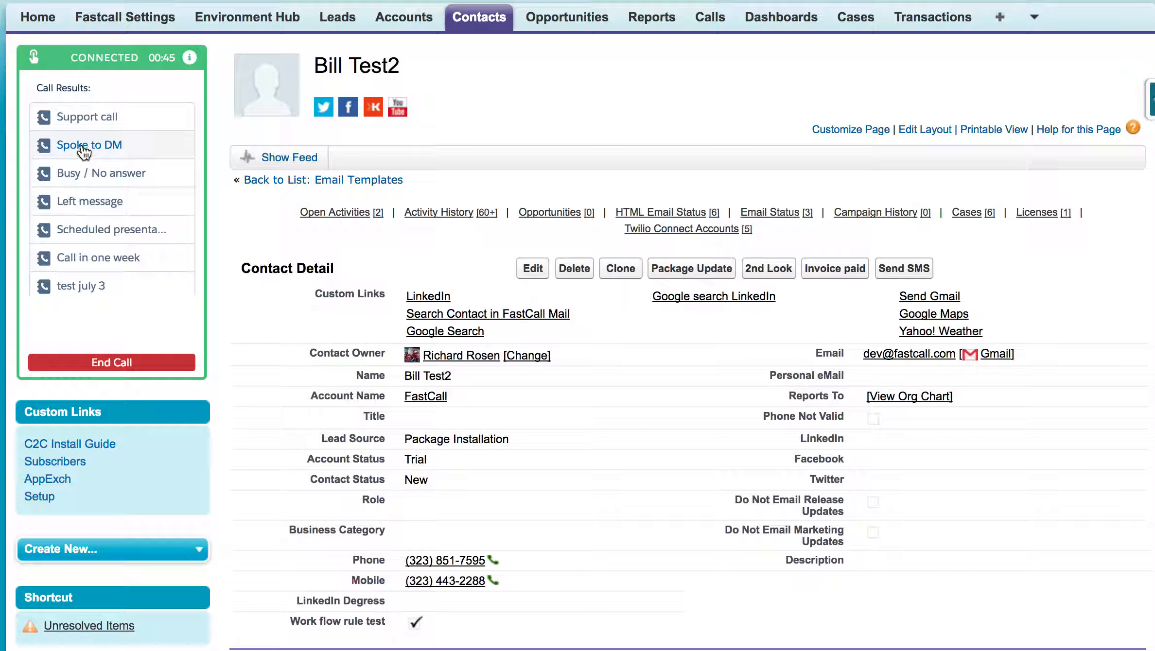
pyautogui.click(69, 211)
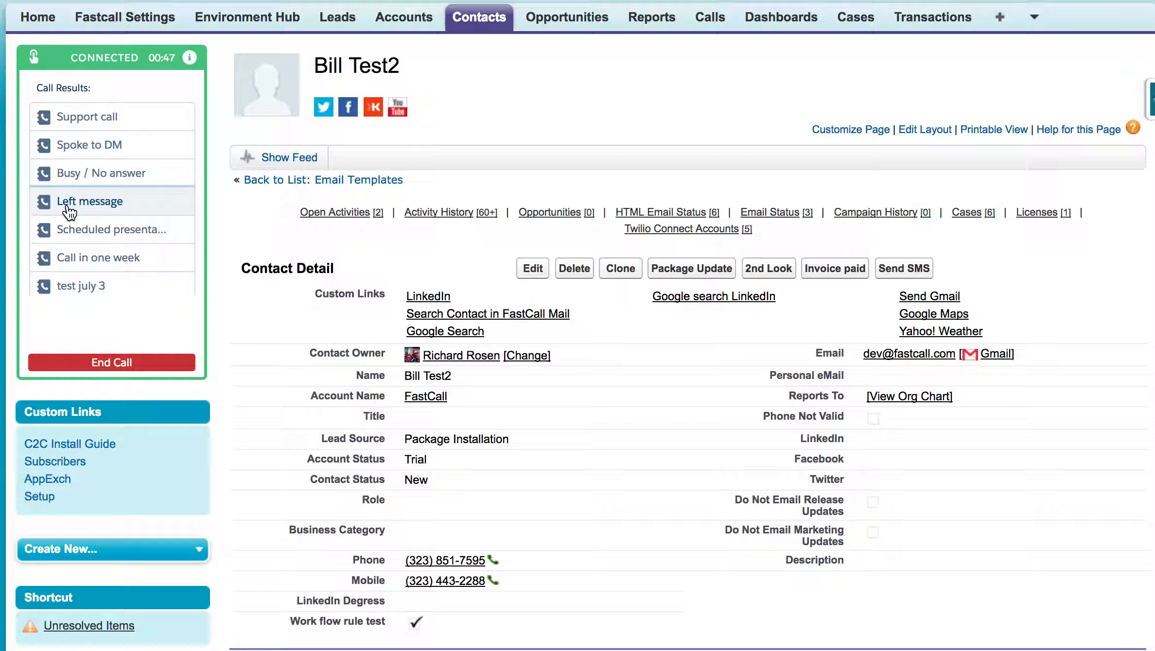
# End the call and add "Mores notes" to the call notes before closing the task
pyautogui.click(112, 363)
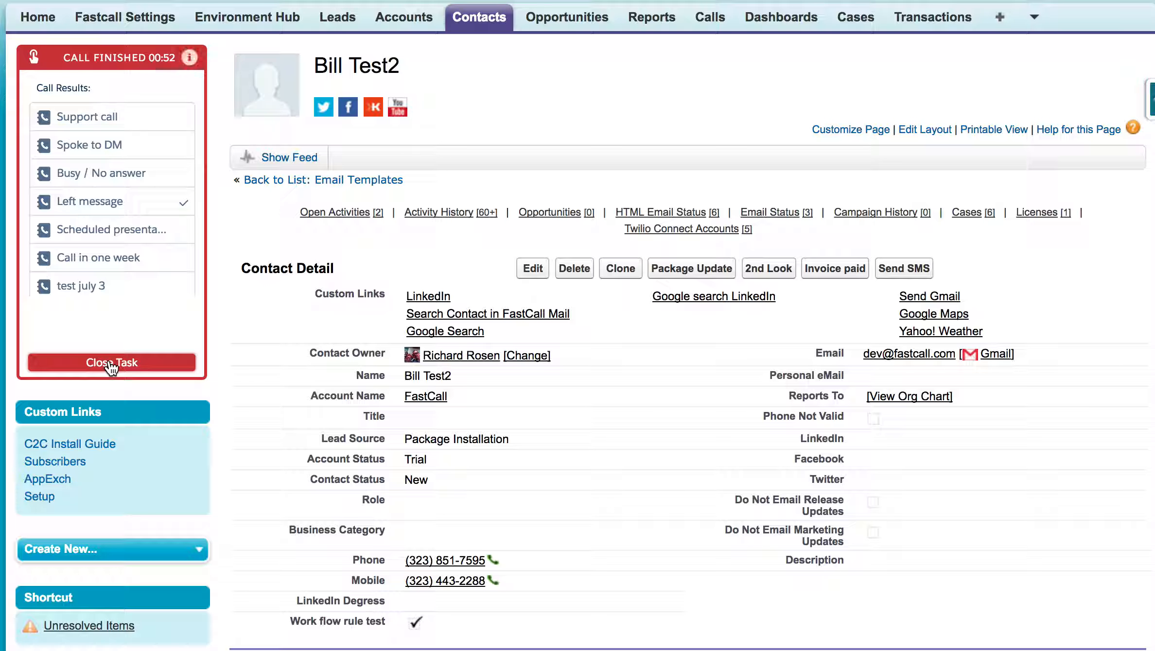
pyautogui.click(34, 57)
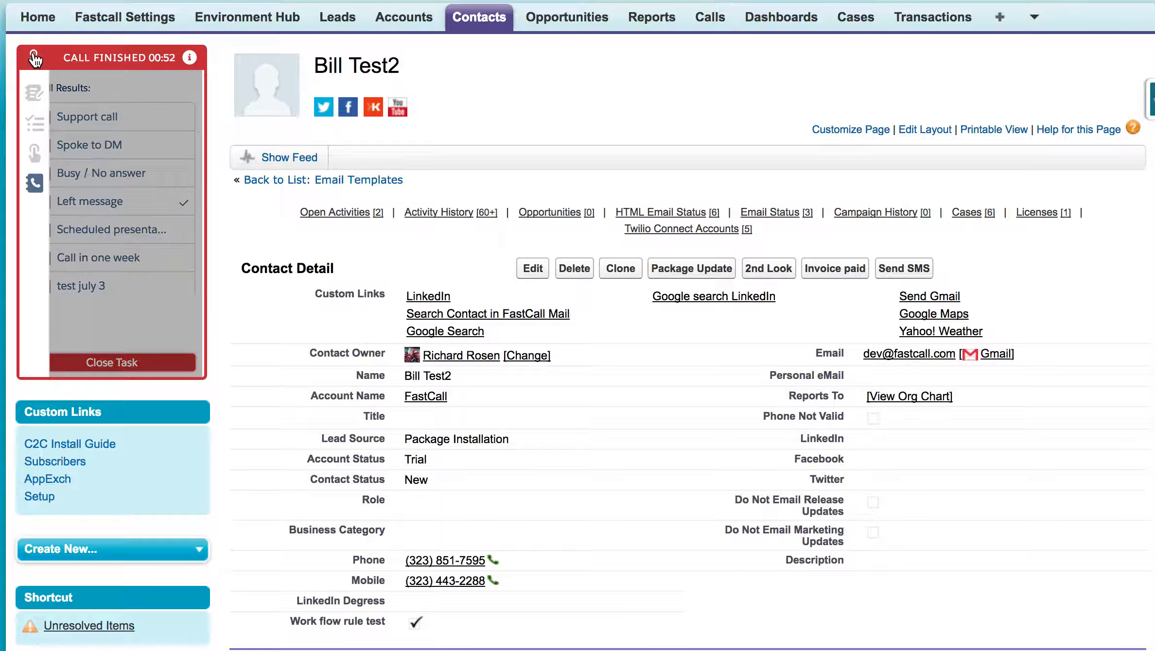
pyautogui.click(34, 93)
pyautogui.click(139, 191)
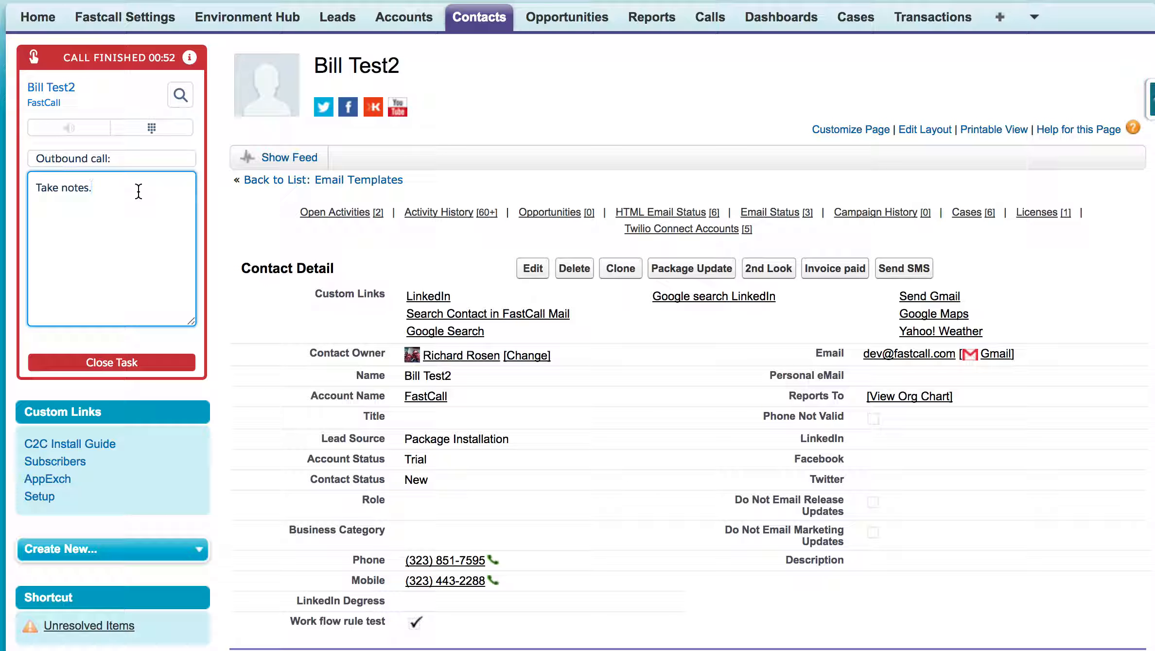
pyautogui.write('Mores notes')
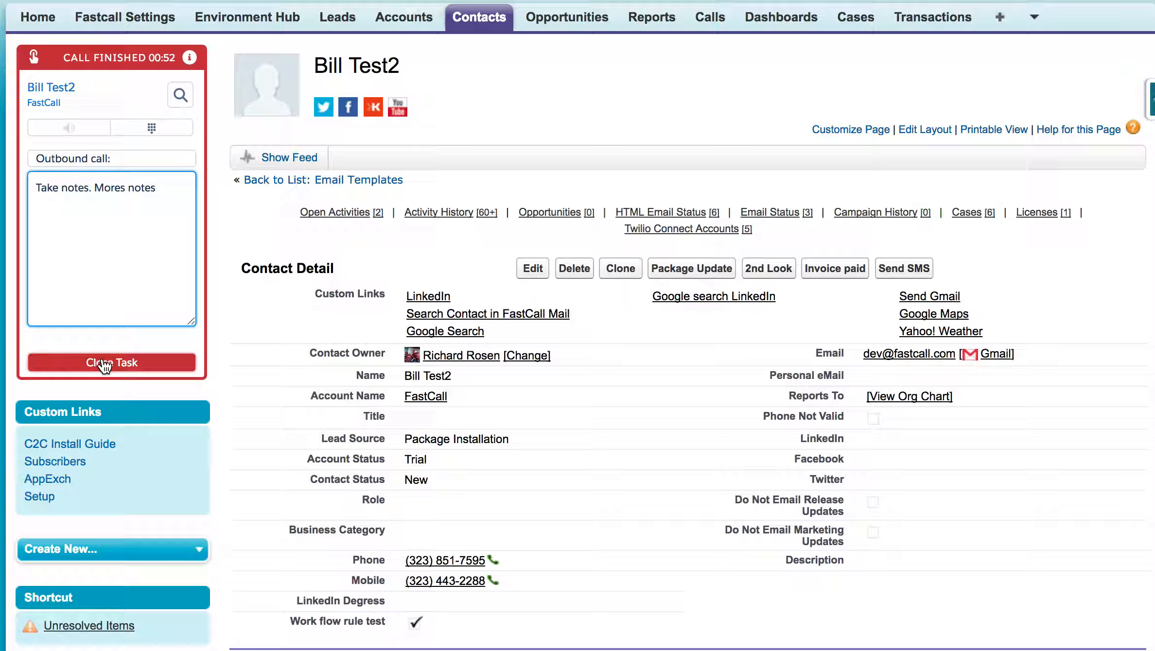
pyautogui.click(104, 364)
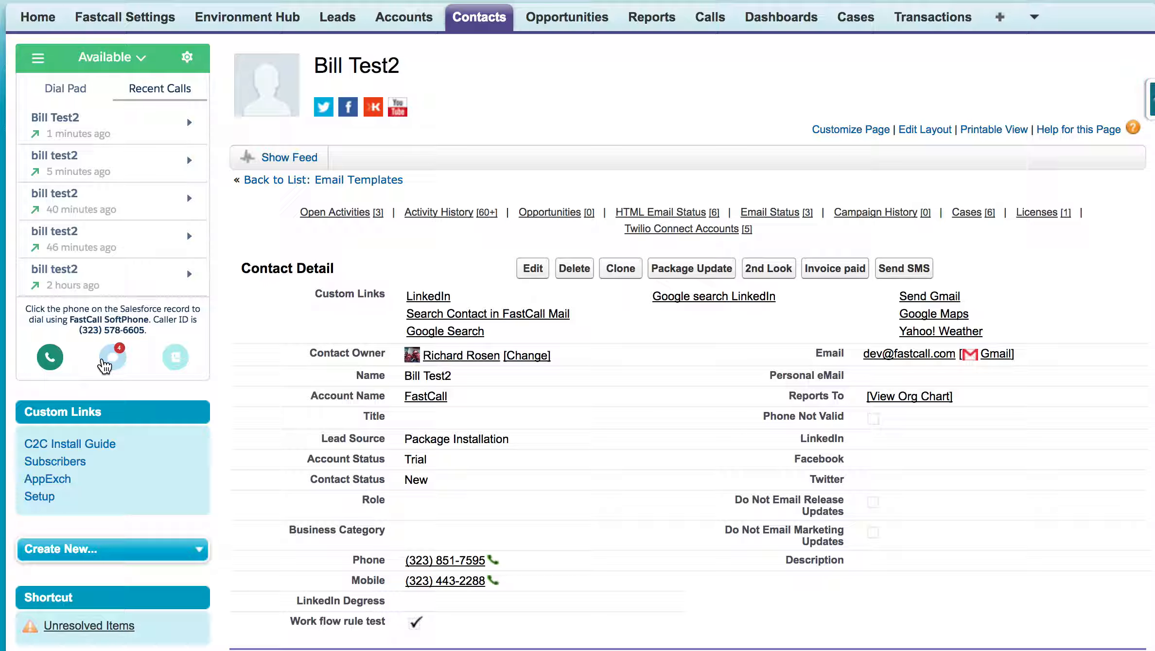
# Examine the contact's open activities and activity history for the logged call and its follow-up task
pyautogui.scroll(-10, 386, 479)
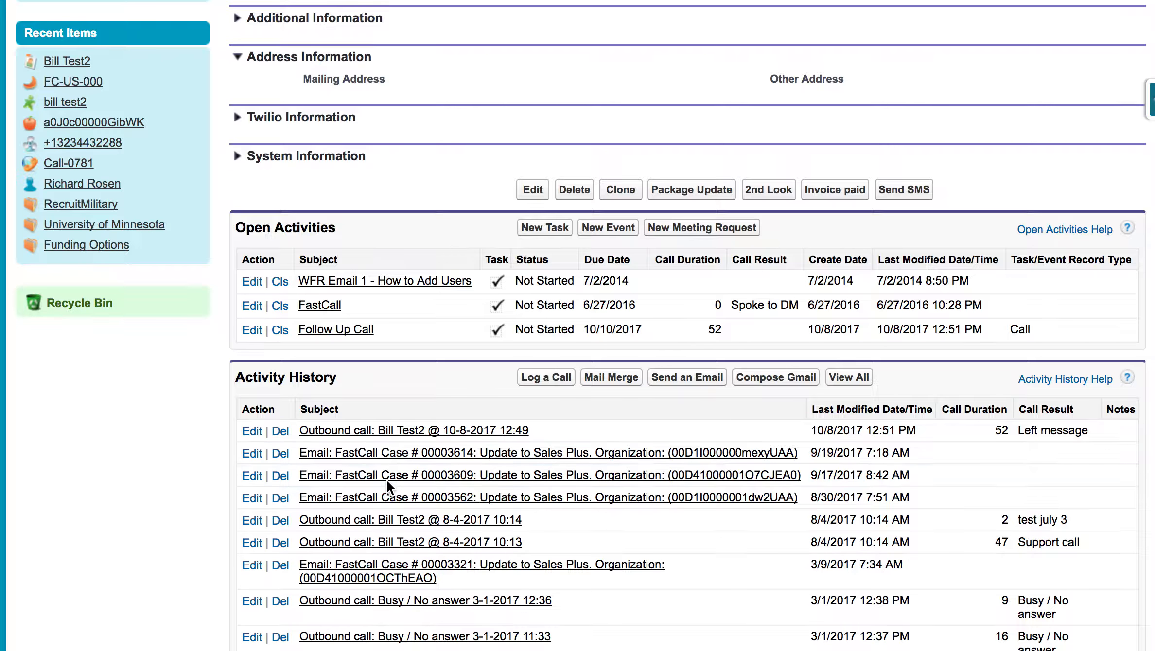
pyautogui.scroll(10, 385, 460)
pyautogui.scroll(-2, 260, 260)
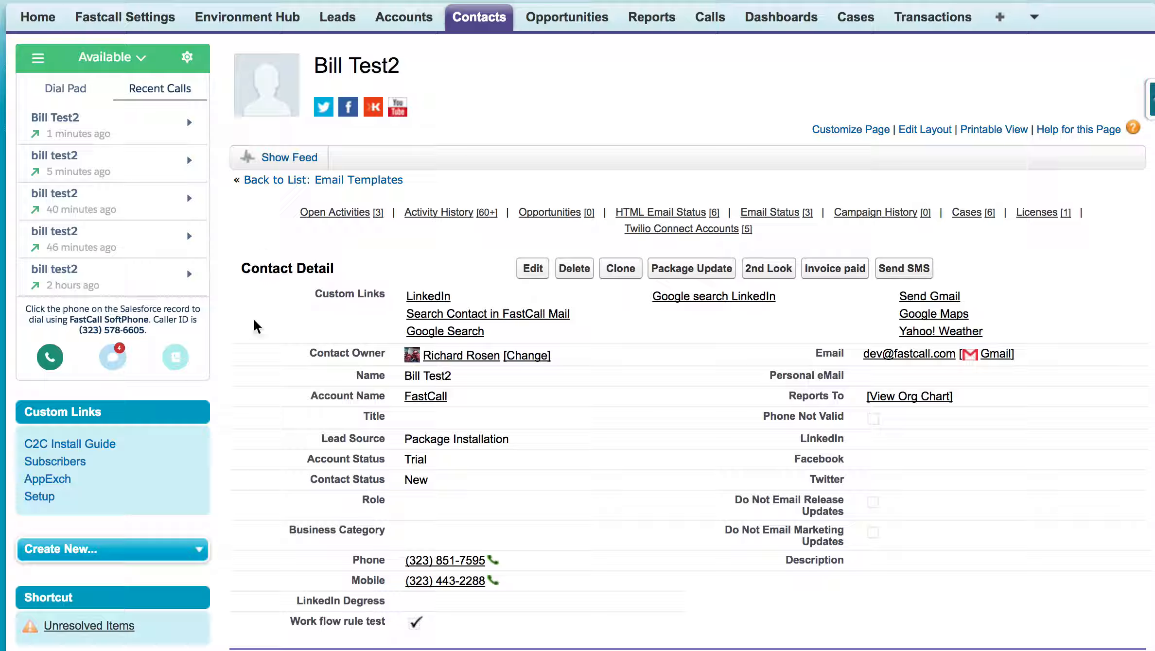
# Make another brief call to the contact's mobile number and close its task with the note "notes" and result Left message
pyautogui.click(439, 581)
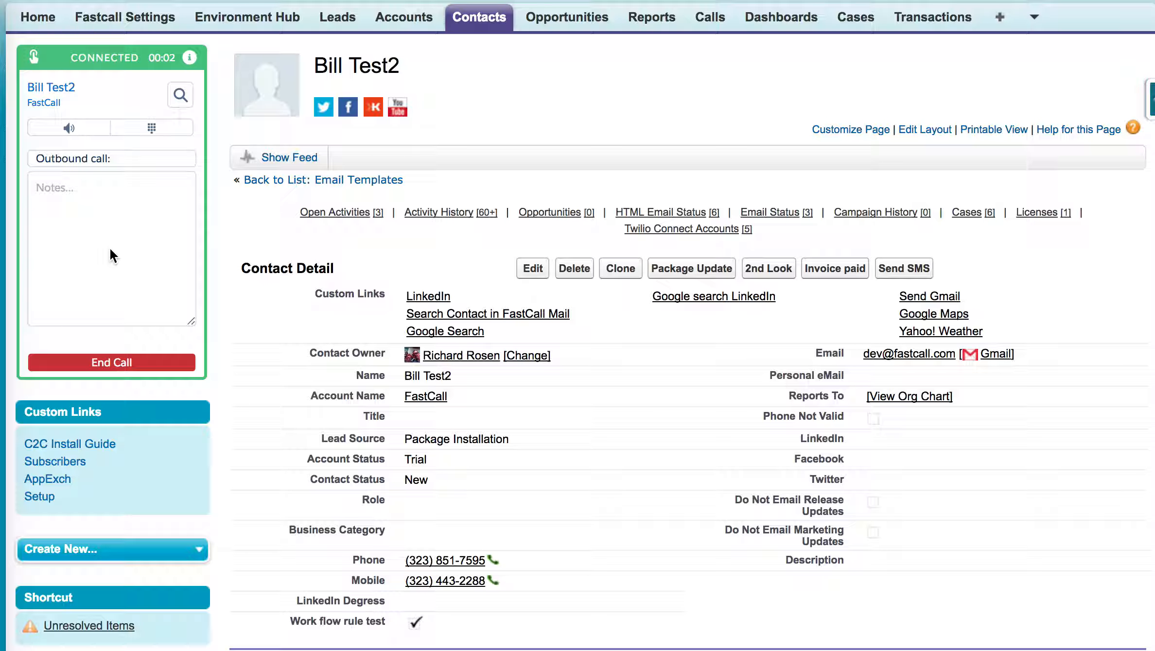
pyautogui.click(110, 363)
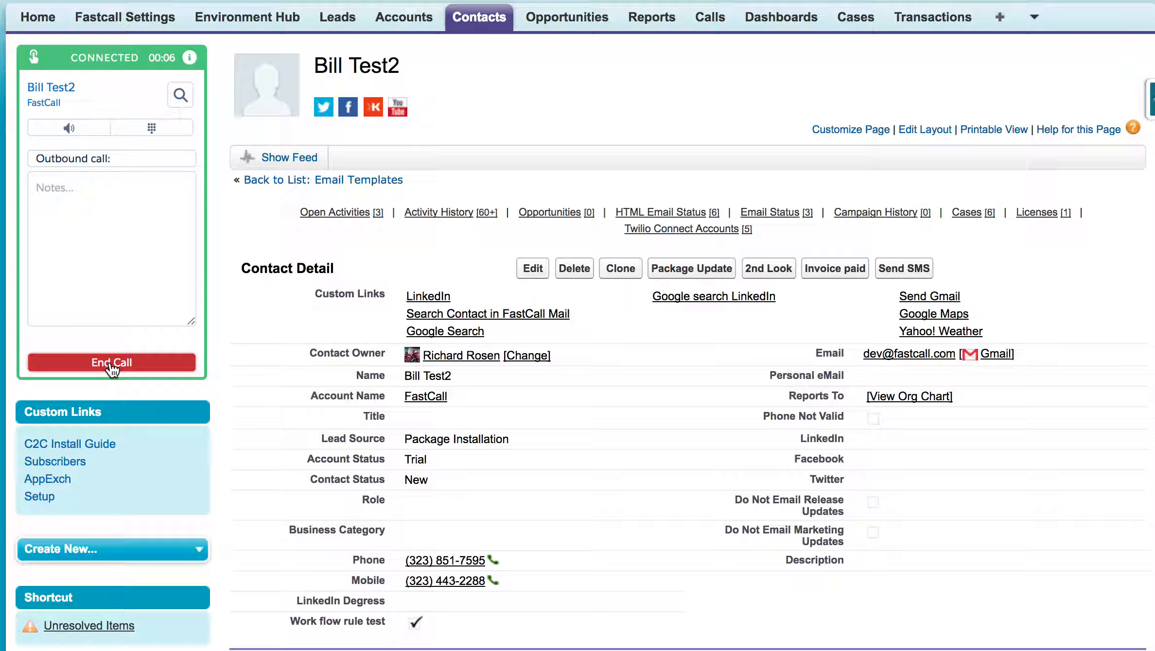
pyautogui.click(101, 206)
pyautogui.write('notes')
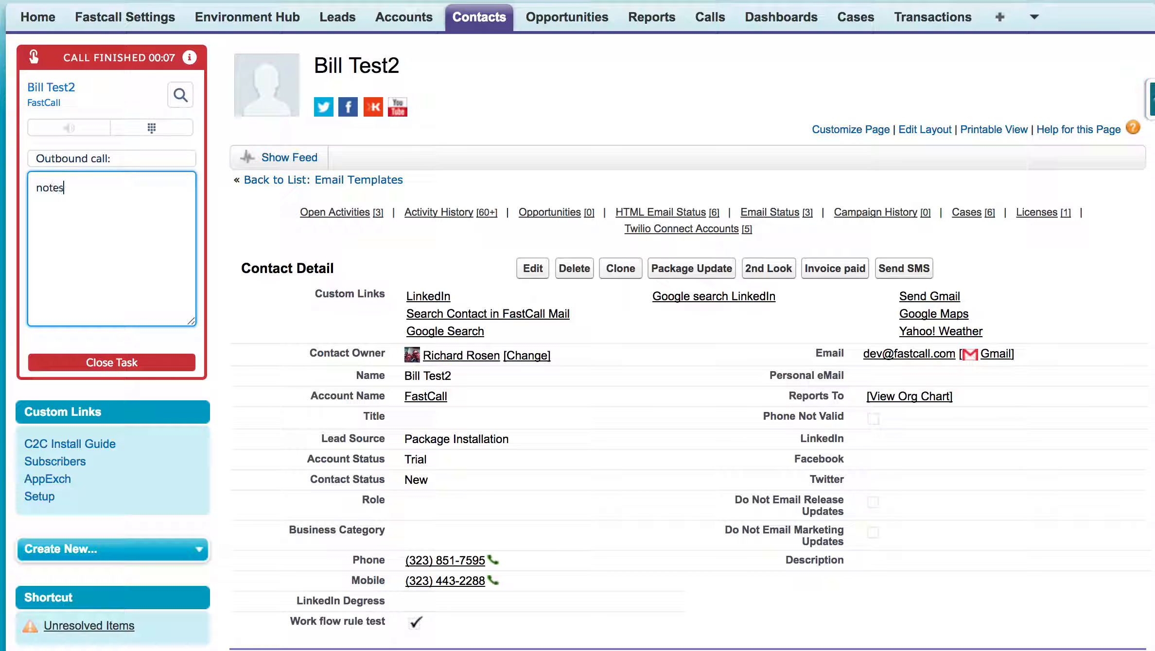
pyautogui.click(92, 365)
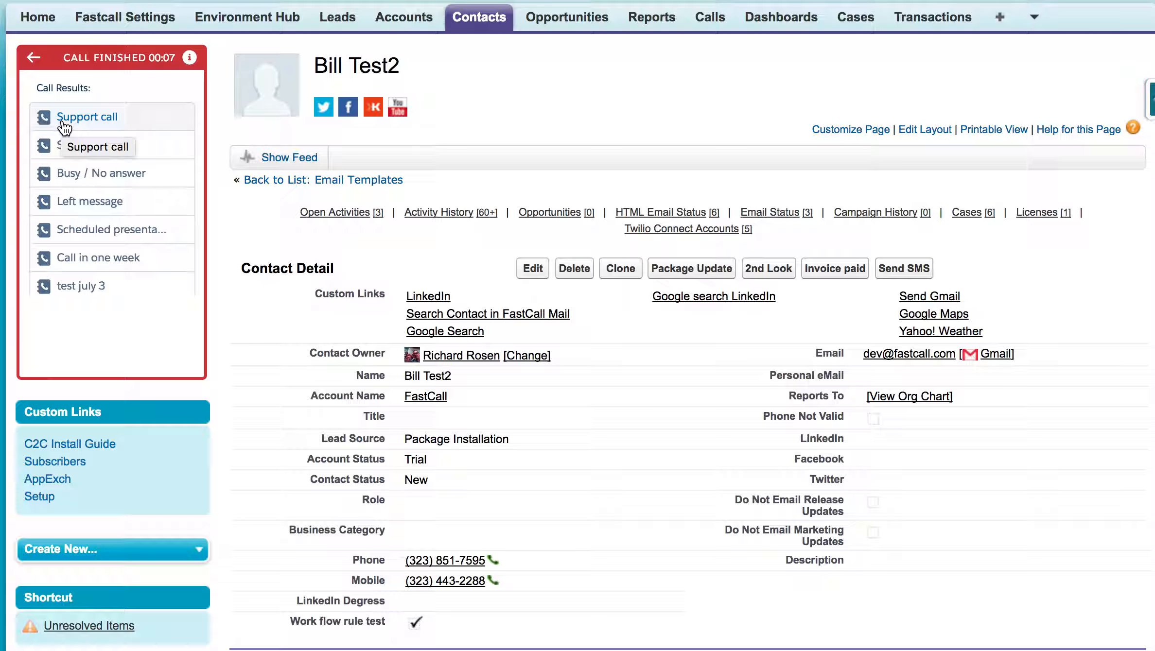
pyautogui.click(64, 201)
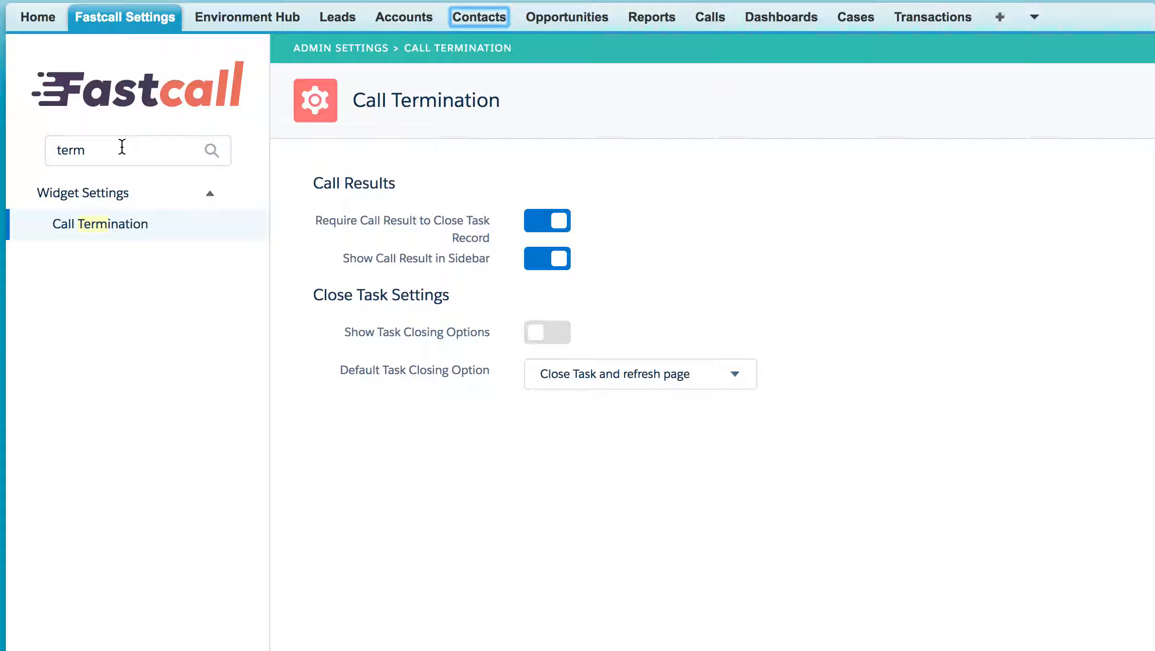
# Search the Fastcall settings for "term" to find the Call Termination page
pyautogui.click(122, 146)
pyautogui.press('BackSpace')
pyautogui.press('BackSpace')
pyautogui.press('BackSpace')
pyautogui.press('BackSpace')
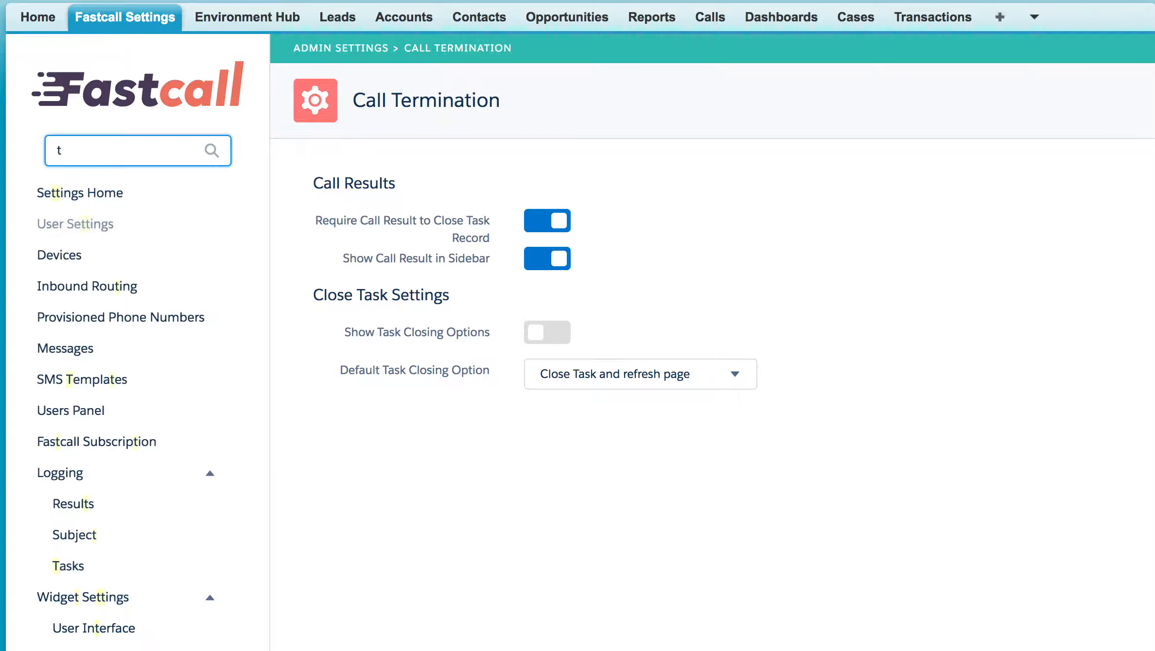
pyautogui.write('term')
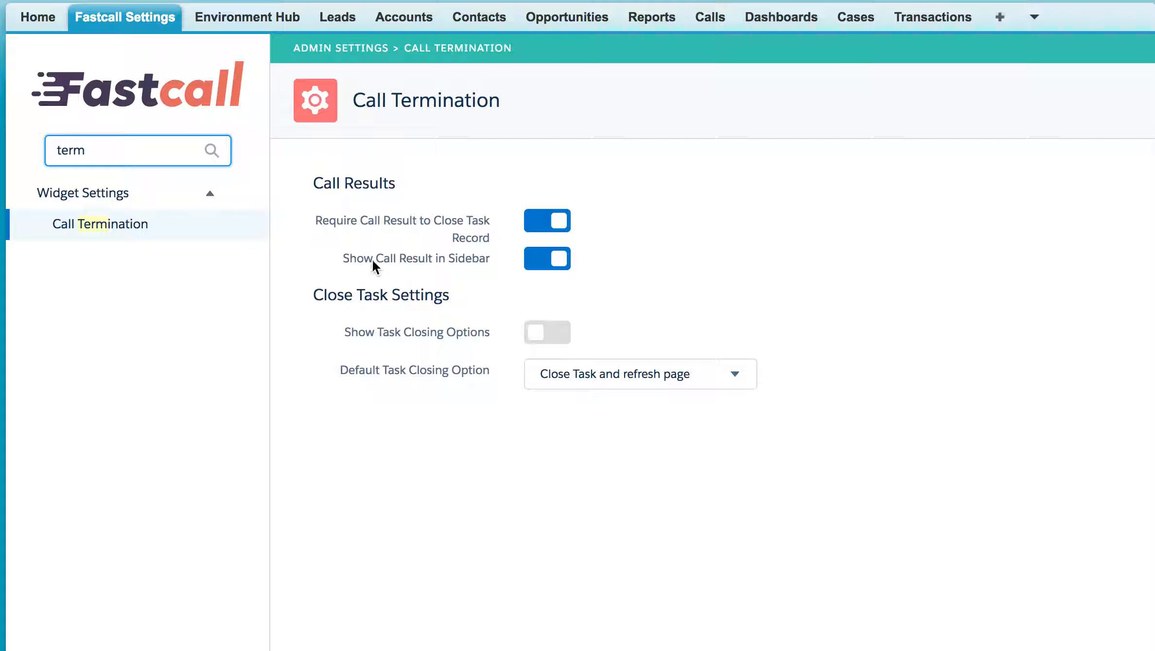
# Turn off Show Call Result in Sidebar and Require Call Result to Close Task Record in the Call Termination settings
pyautogui.click(537, 262)
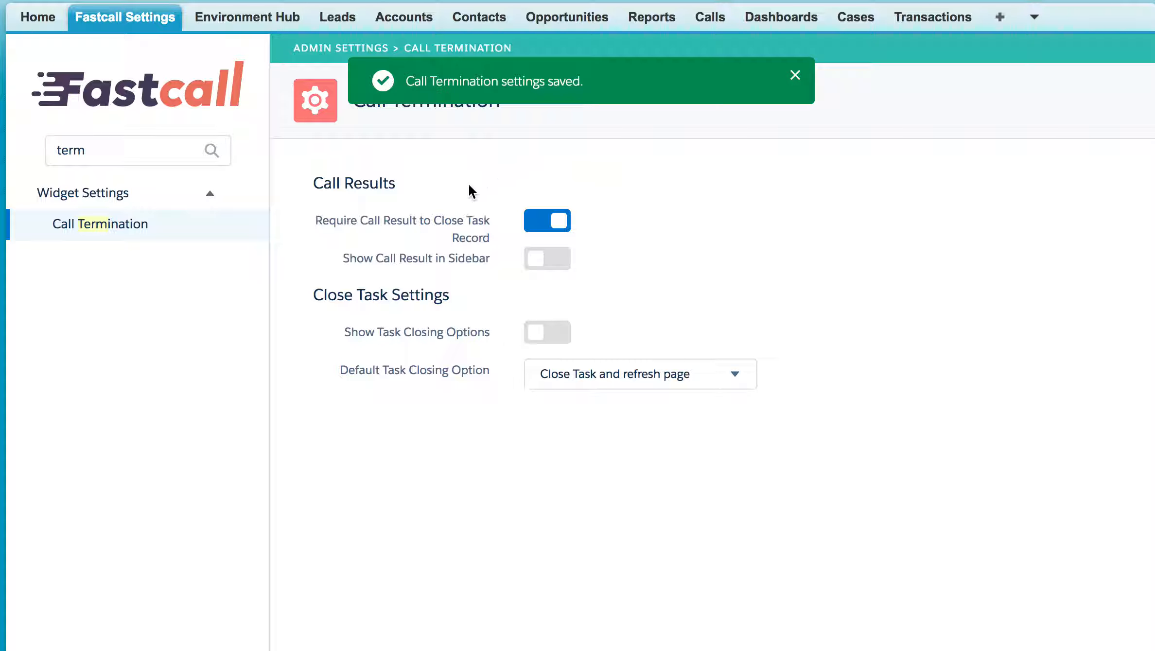
pyautogui.click(531, 224)
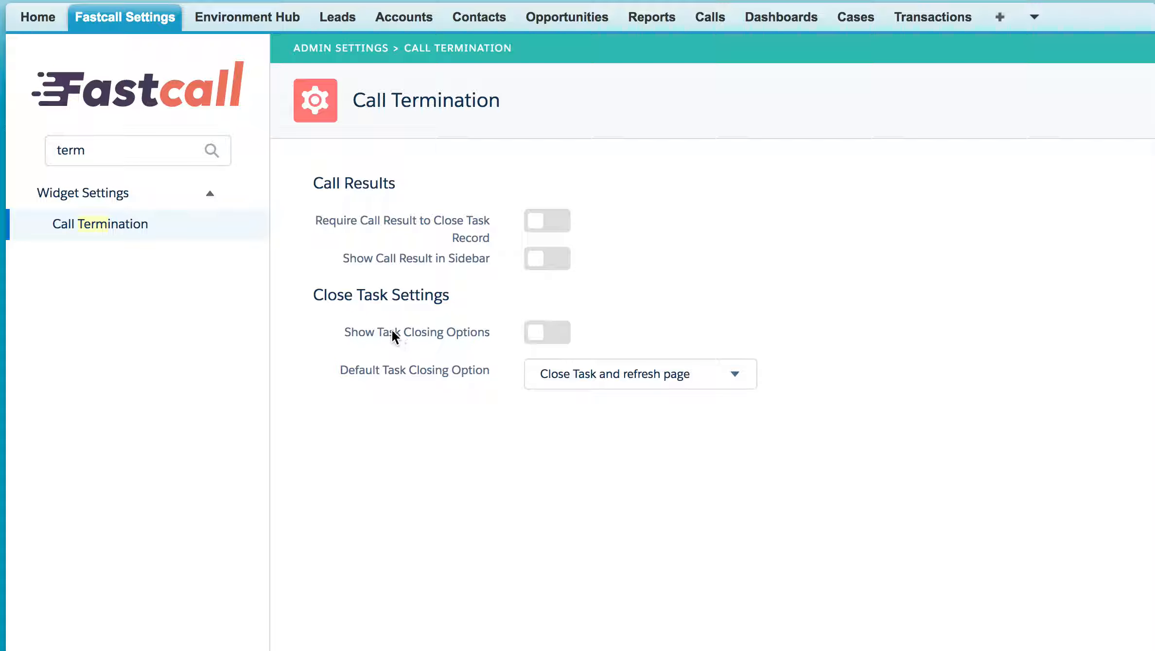
# Try enabling Show Task Closing Options and view the choices for the default task closing option
pyautogui.click(563, 335)
pyautogui.click(605, 384)
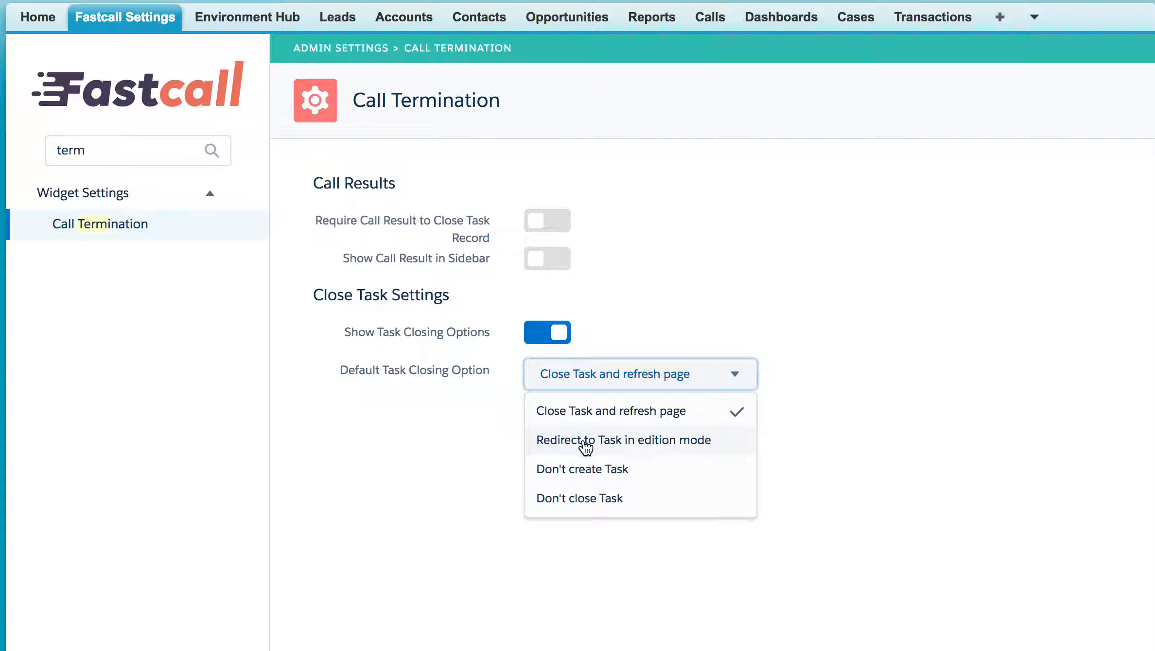
pyautogui.click(541, 335)
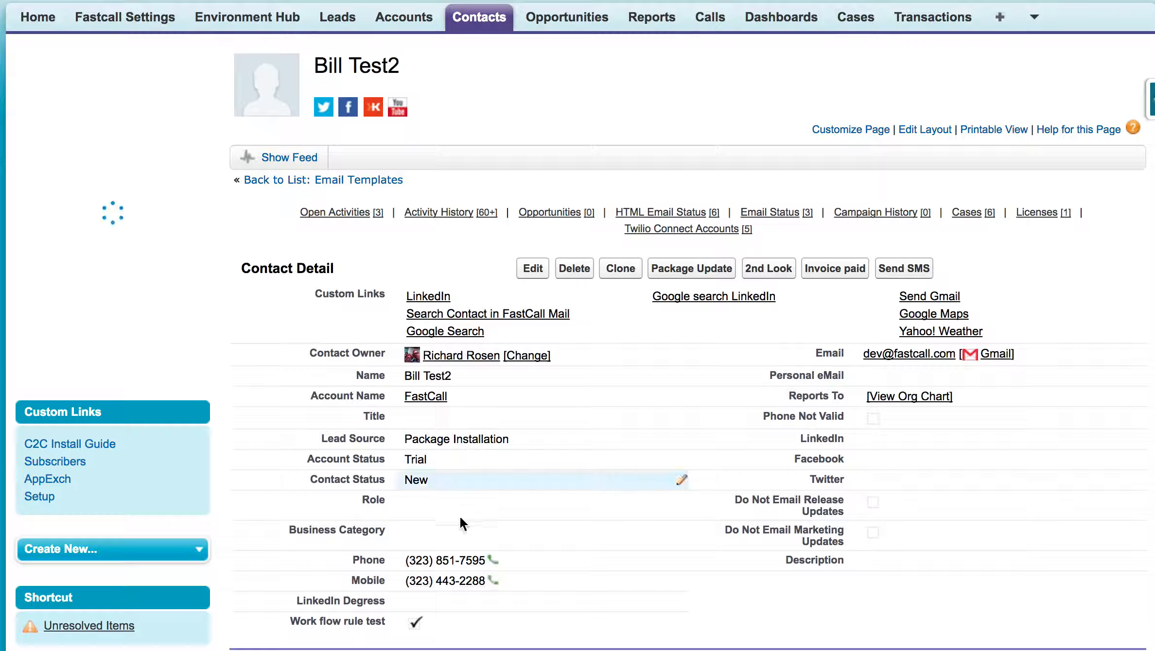
# Call the contact's mobile number from the contact record, check the quick actions, and end the call
pyautogui.click(440, 583)
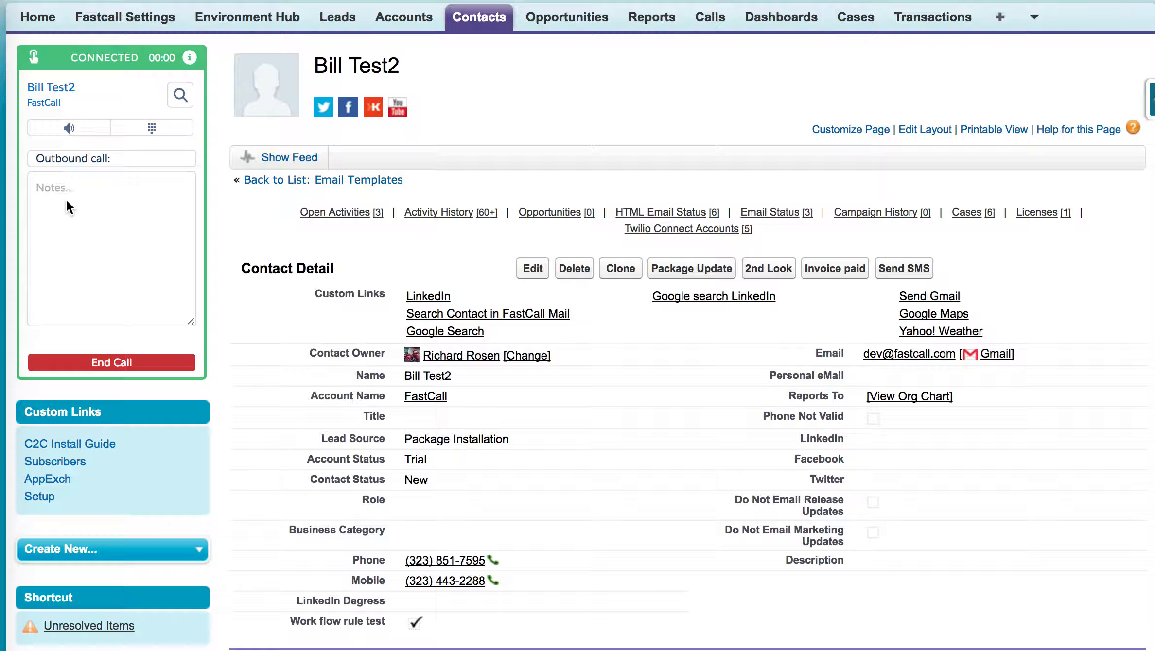
pyautogui.click(35, 52)
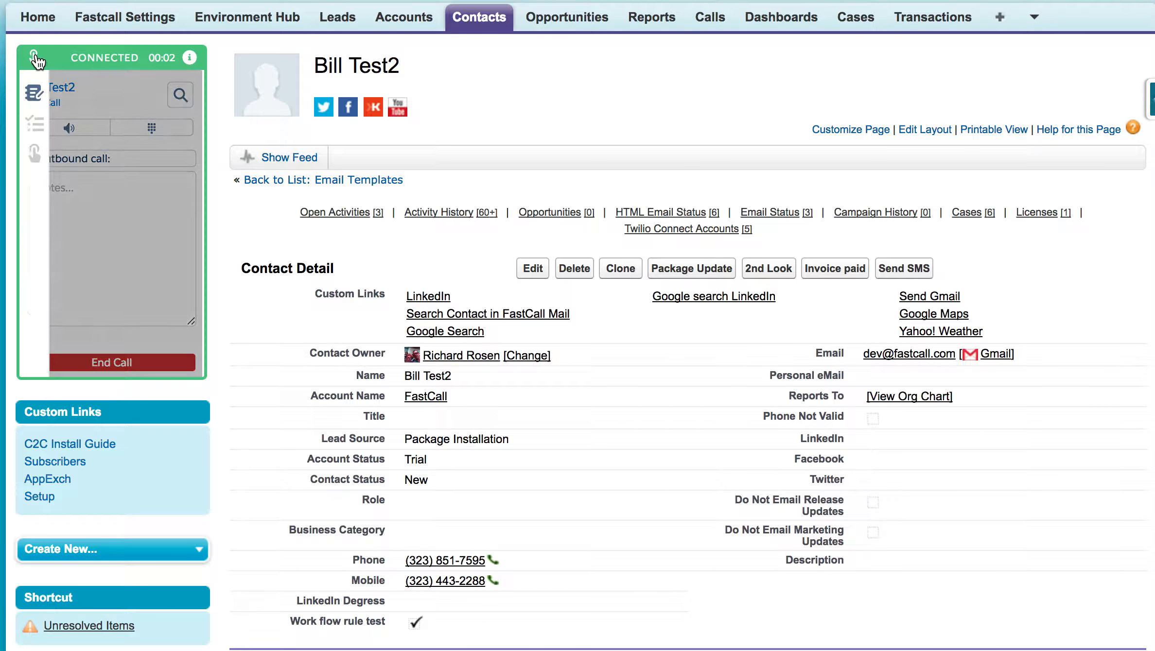
pyautogui.click(35, 156)
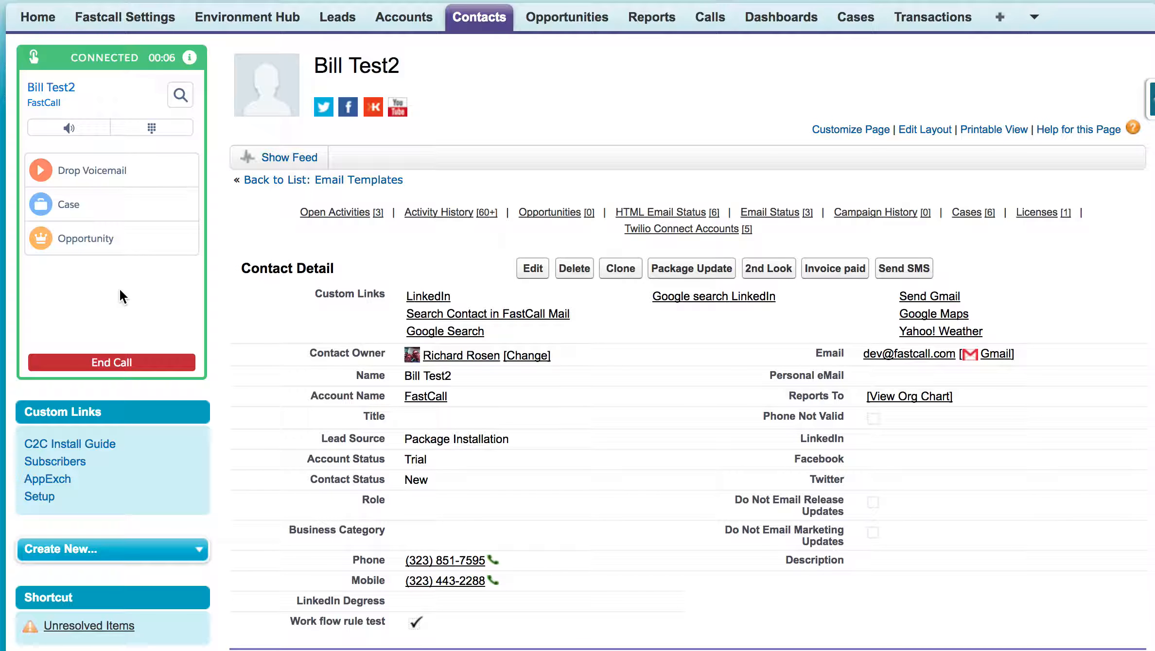
pyautogui.click(113, 367)
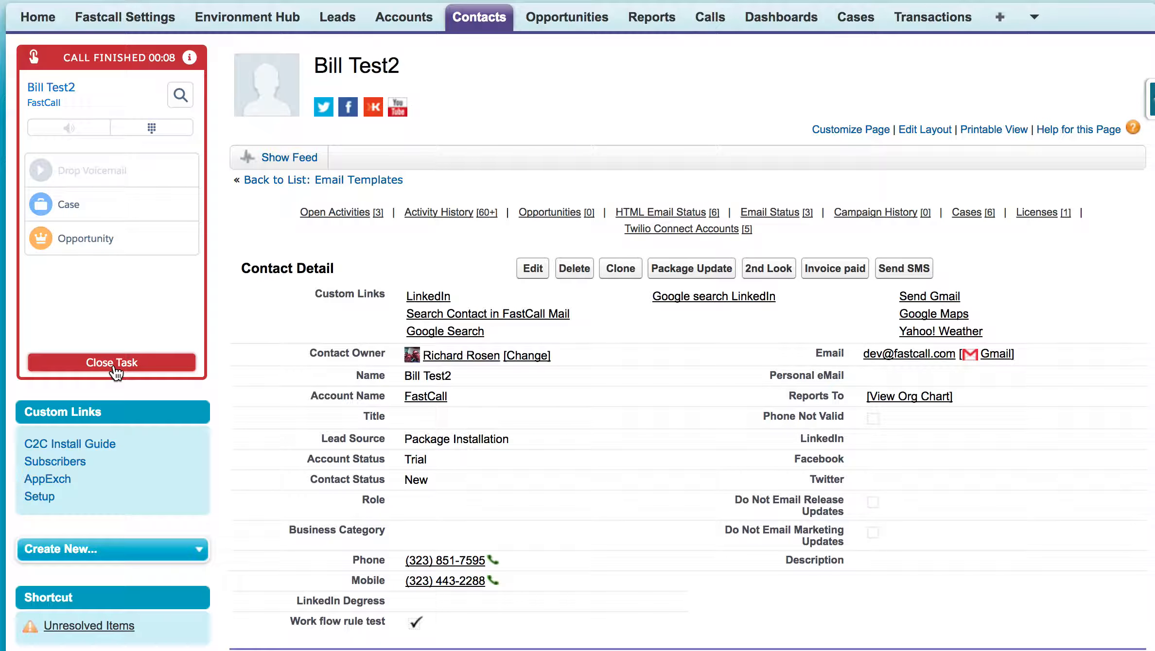
# Enter the note "notes", complete the subject as "Outbound call: hello", and close the call task
pyautogui.click(34, 125)
pyautogui.click(80, 216)
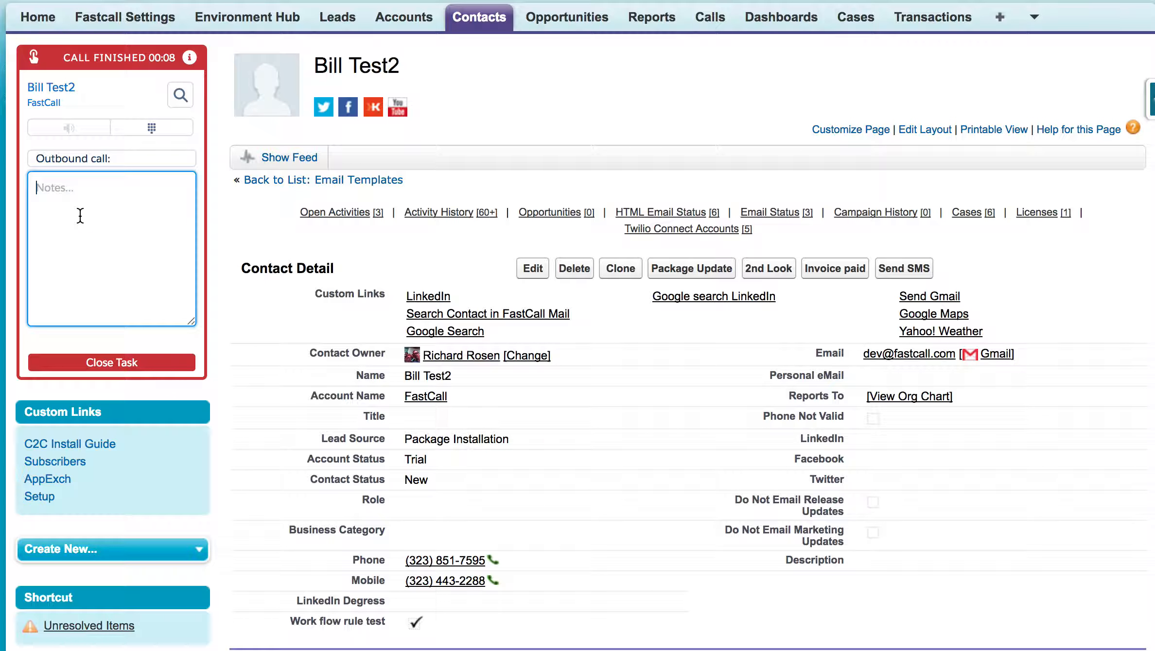
pyautogui.write('notes')
pyautogui.click(142, 158)
pyautogui.write('hel')
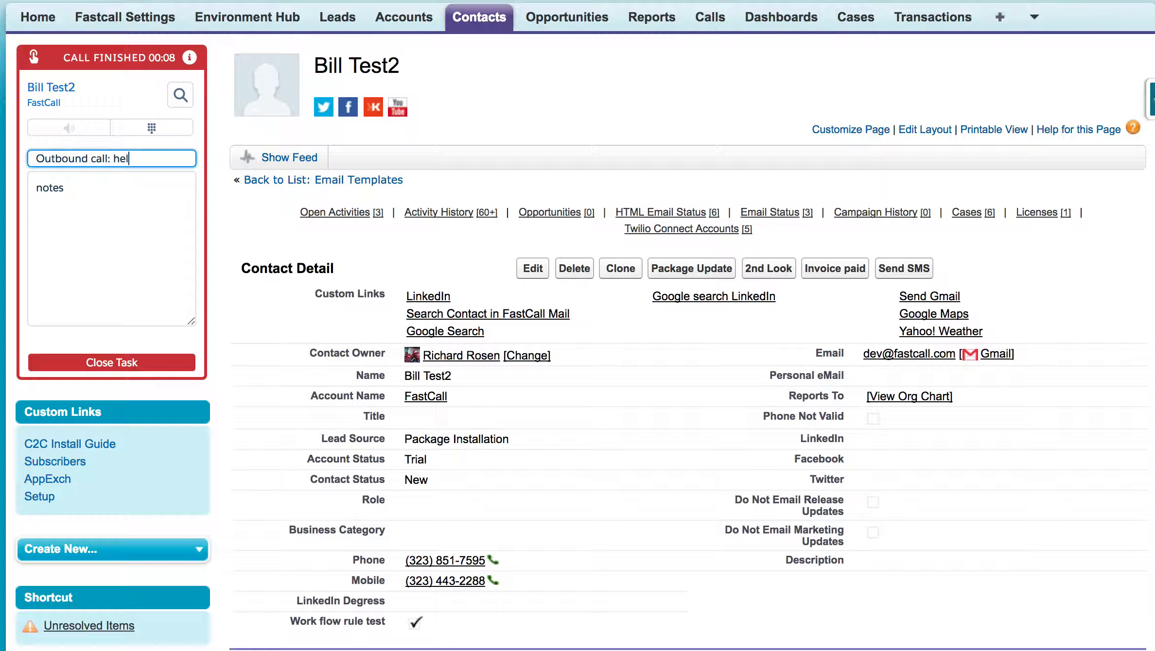
pyautogui.write('lo')
pyautogui.click(100, 363)
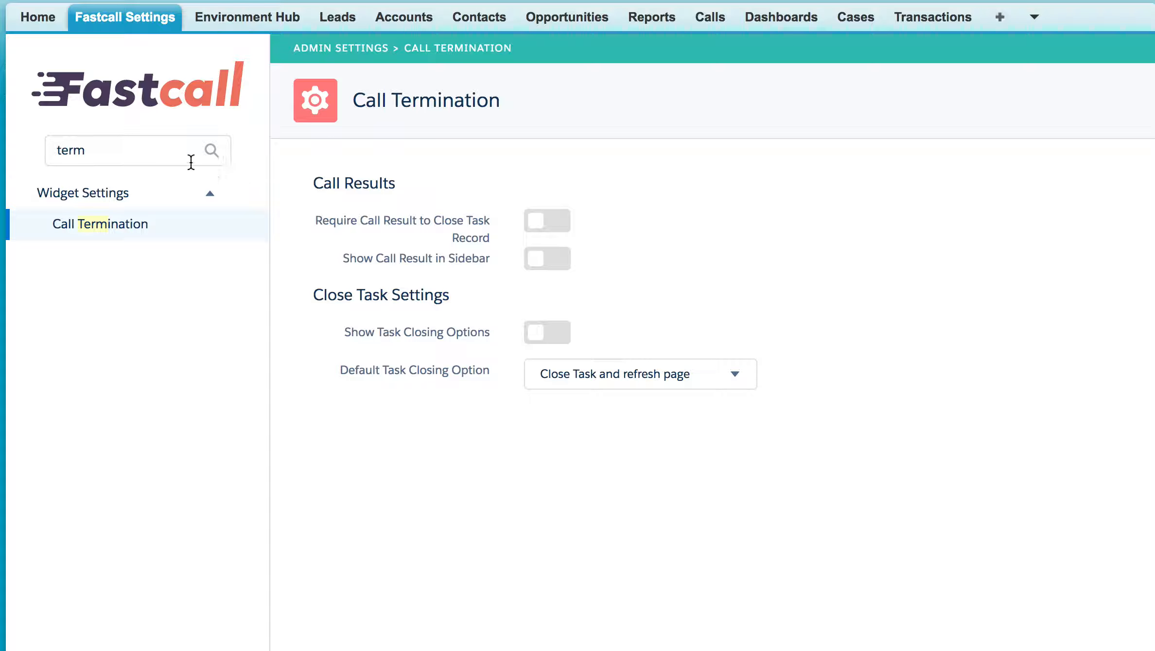
# Search the Fastcall admin settings for "sub" and view the Subject logging settings
pyautogui.click(171, 150)
pyautogui.press('super+a')
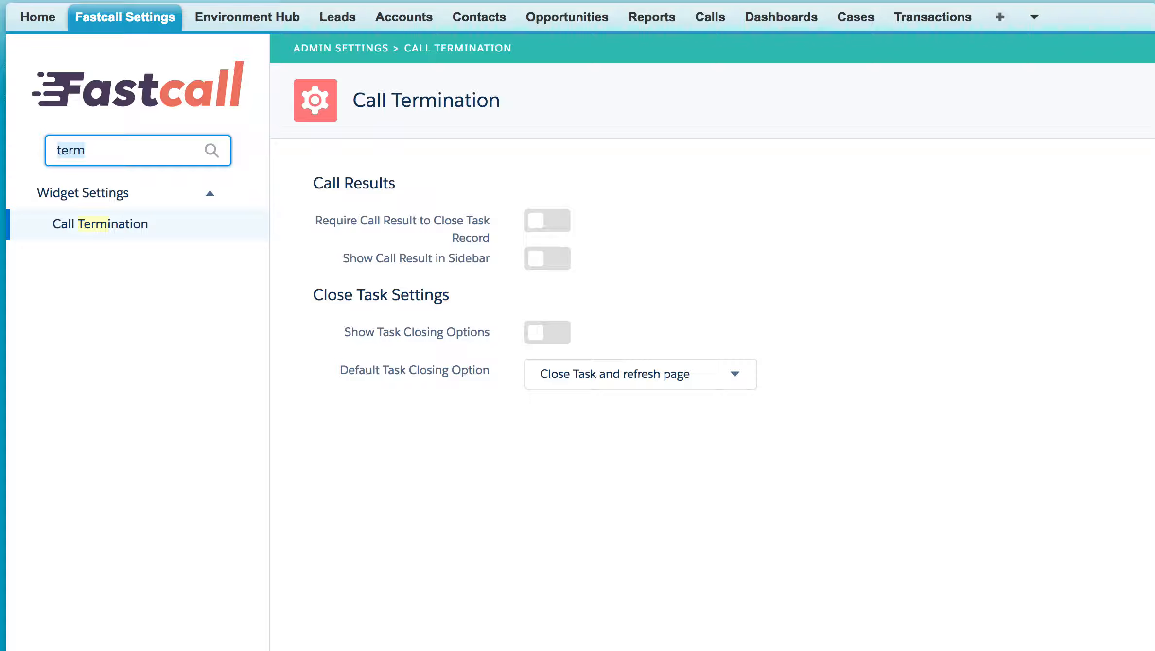
pyautogui.write('sub')
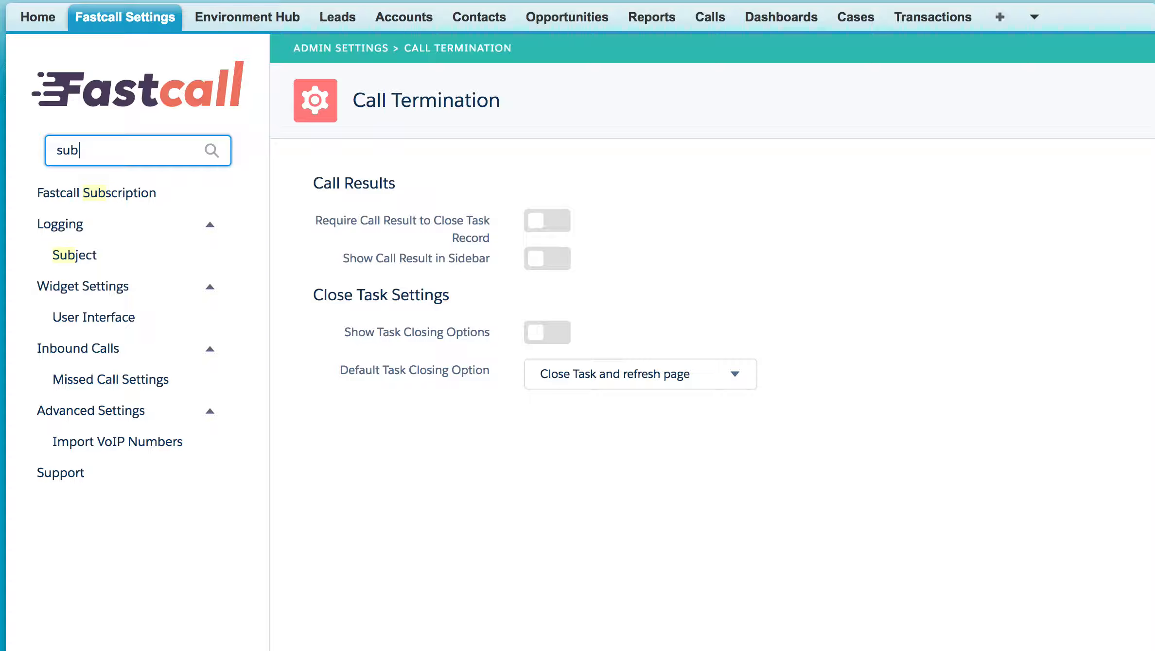
pyautogui.click(72, 254)
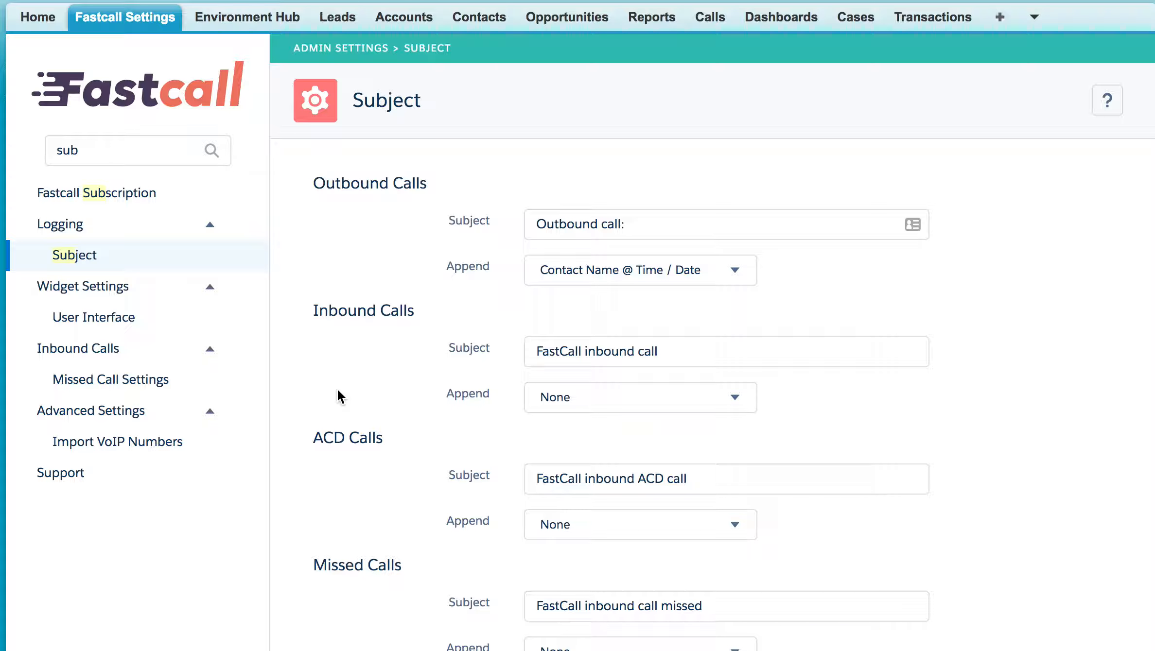
# Turn off Enable Notes on Widget and Show Call Subject on Widget in the User Interface settings
pyautogui.click(123, 320)
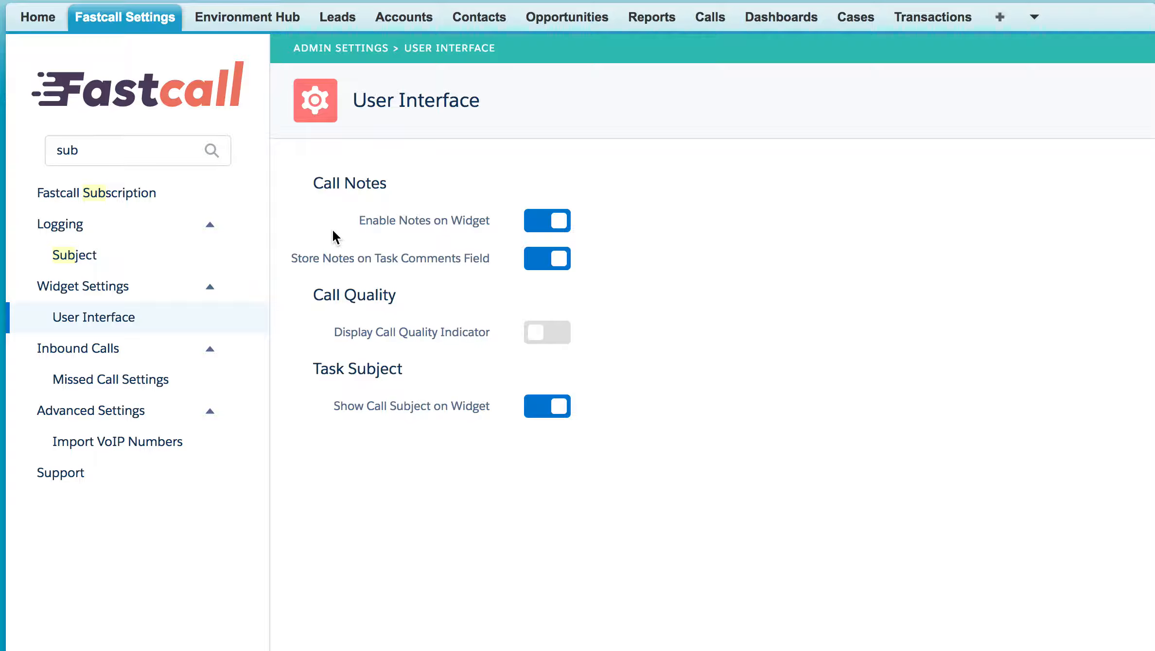
pyautogui.click(539, 223)
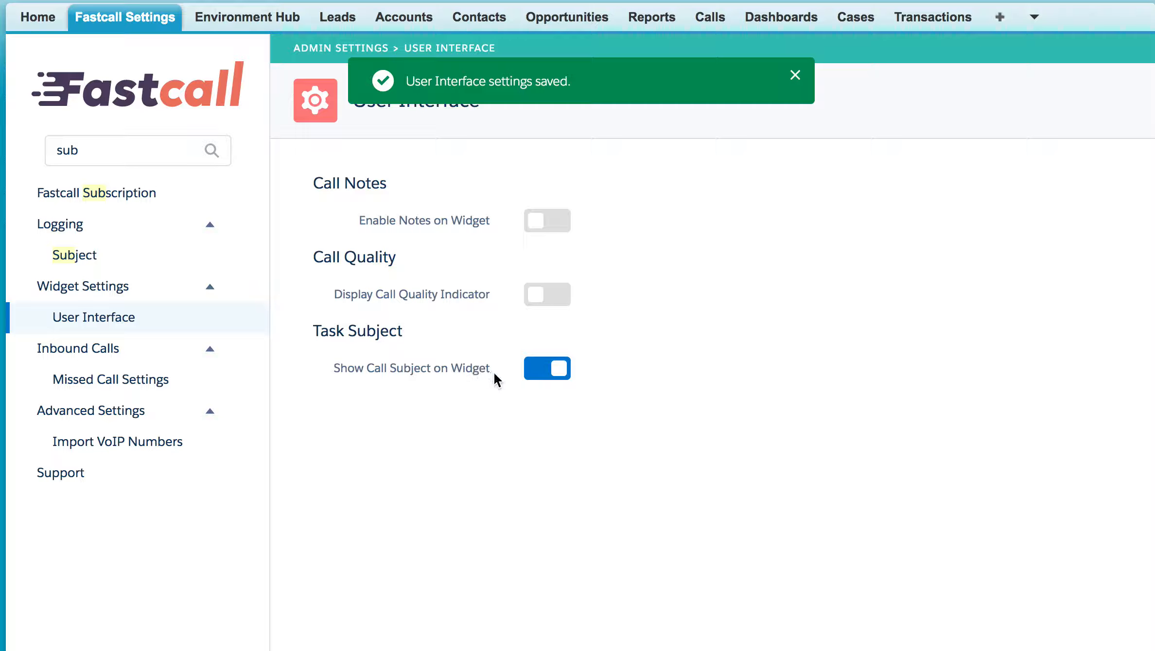
pyautogui.click(532, 373)
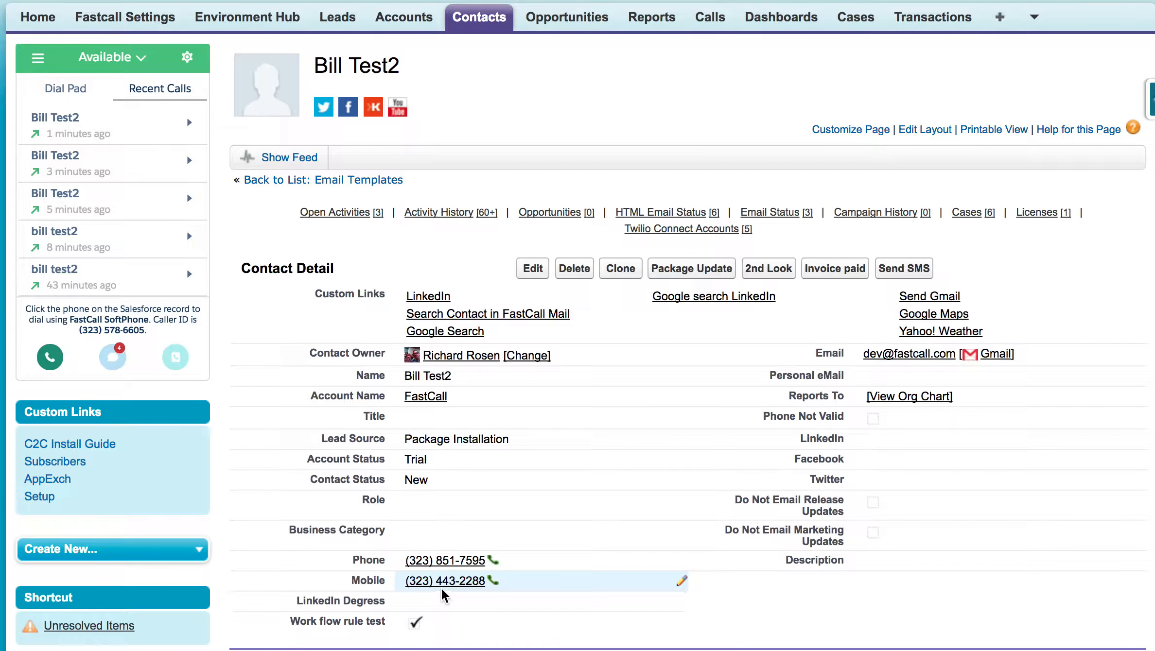
# Place a test call to the contact's mobile number from the contact record, end it, and return to the recent calls
pyautogui.click(443, 583)
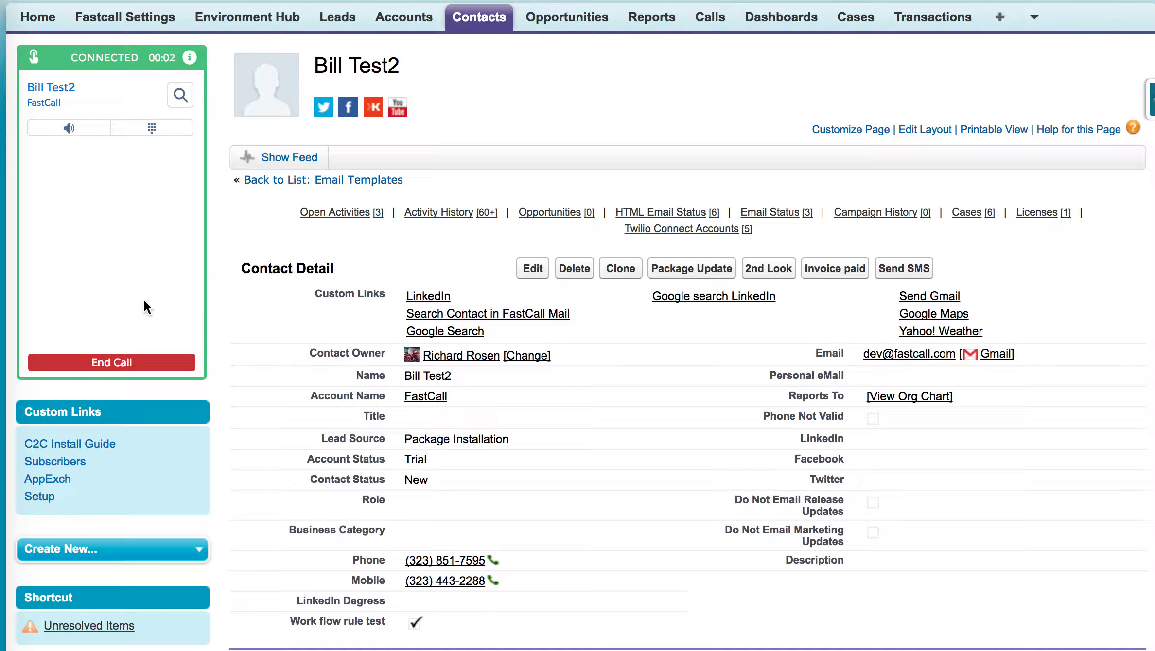
pyautogui.click(115, 364)
pyautogui.click(115, 363)
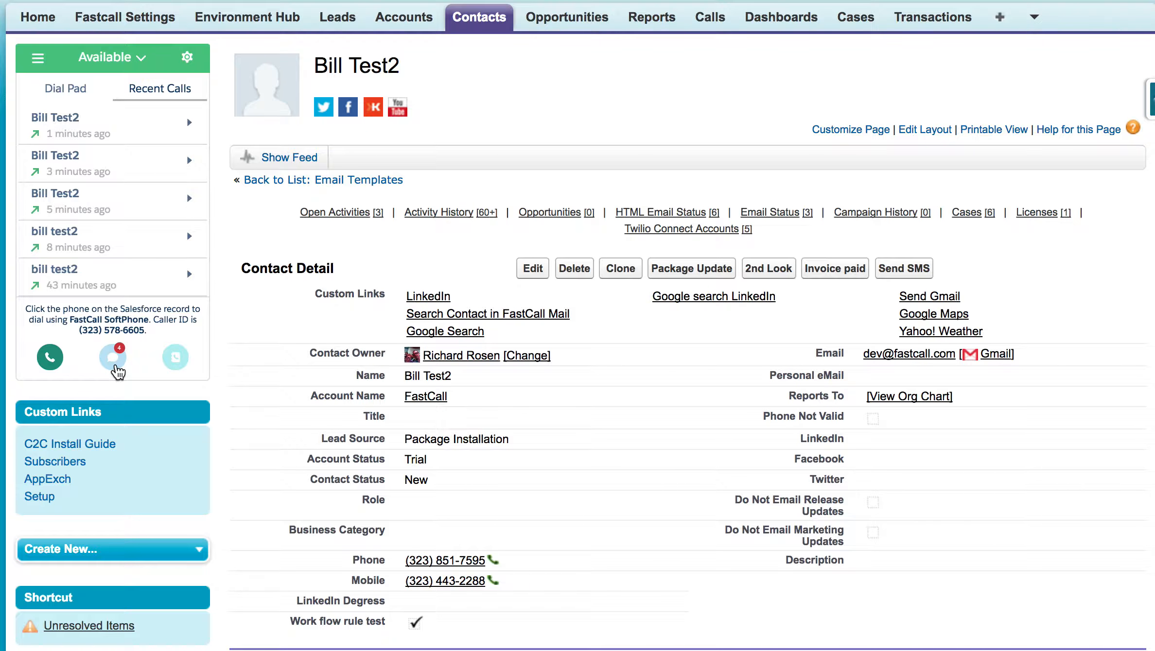